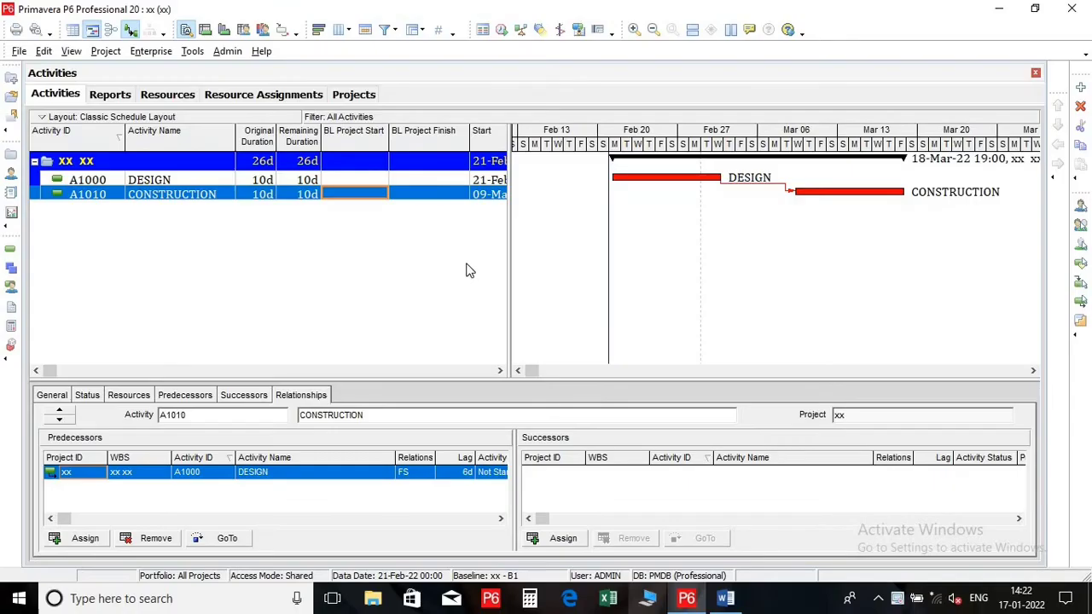
Set the lag between DESIGN and its successor CONSTRUCTION to 10 days and reschedule the project
{"action": "left_click", "coordinate": [431, 181]}
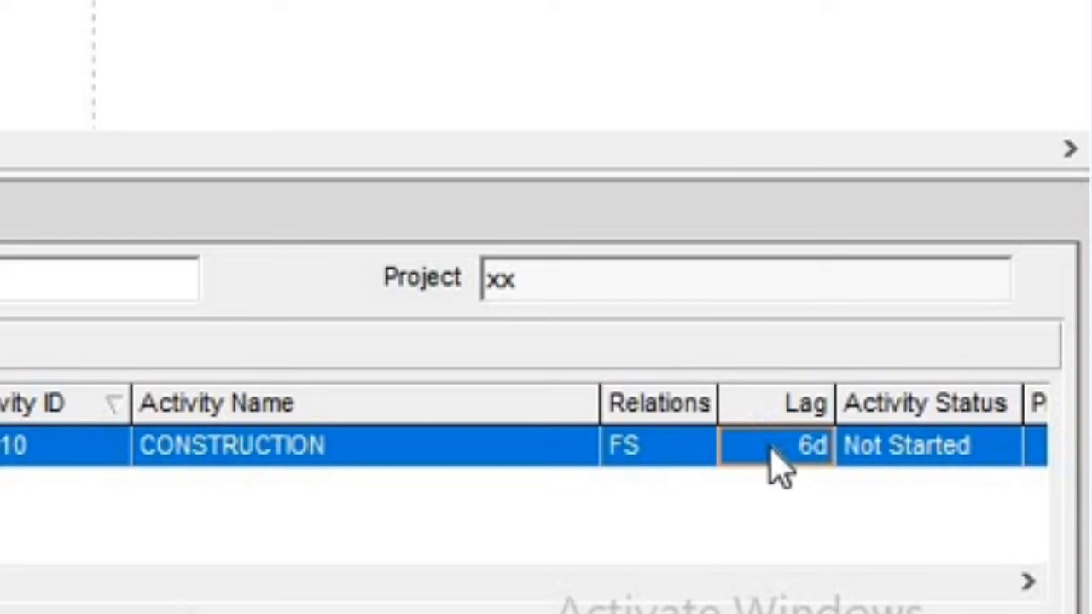
{"action": "left_click", "coordinate": [772, 448]}
{"action": "left_click", "coordinate": [806, 487]}
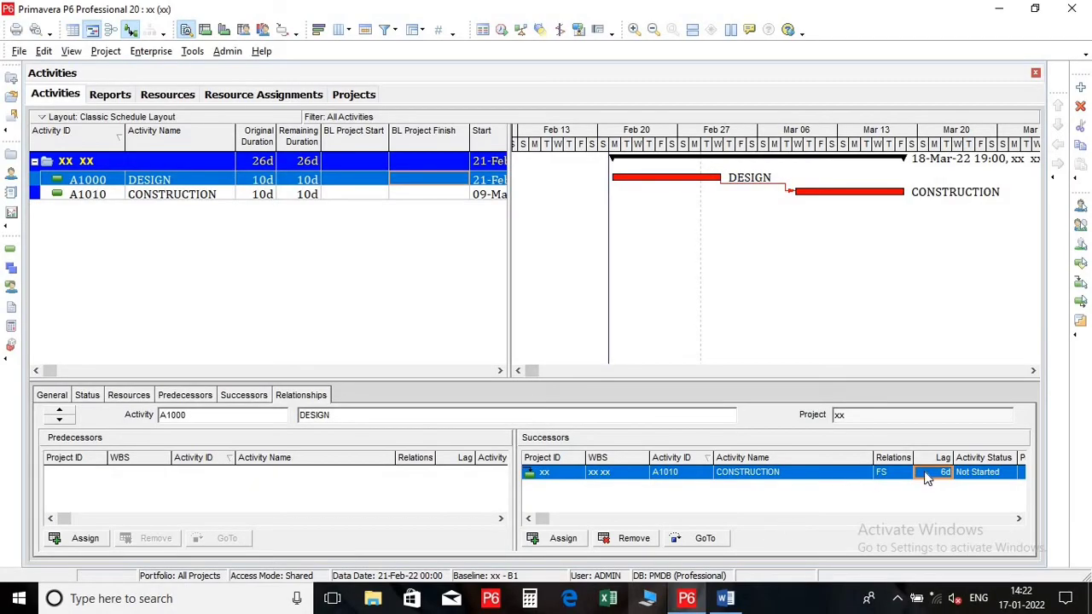
{"action": "left_click", "coordinate": [926, 474]}
{"action": "type", "text": "10"}
{"action": "left_click", "coordinate": [848, 309]}
{"action": "key", "text": "F9"}
{"action": "key", "text": "Return"}
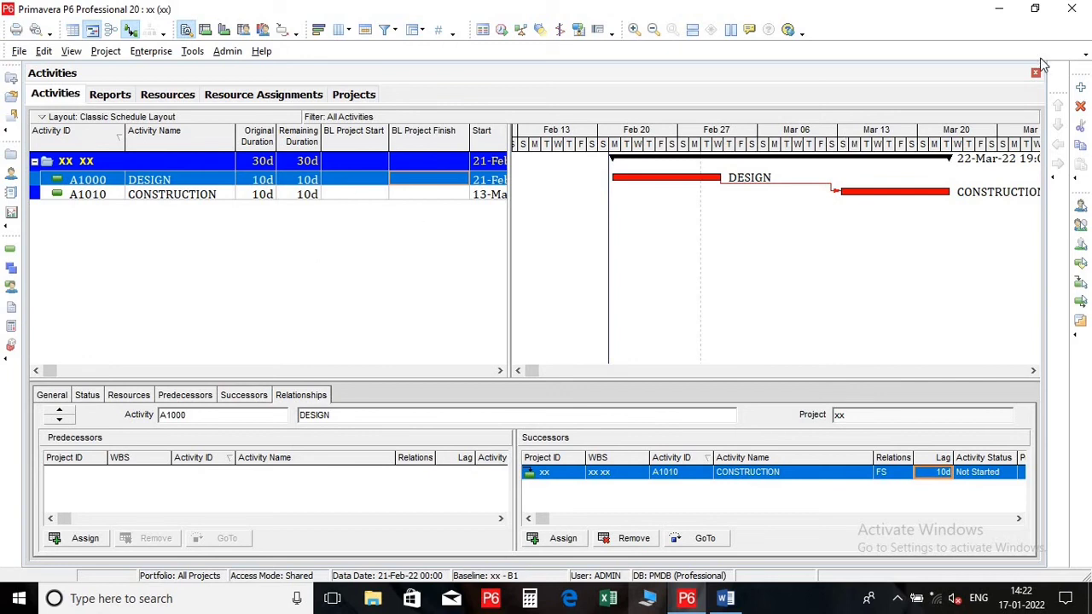
Add a new activity below CONSTRUCTION and name it APPROVAL OF DESIGN
{"action": "left_click", "coordinate": [1081, 88]}
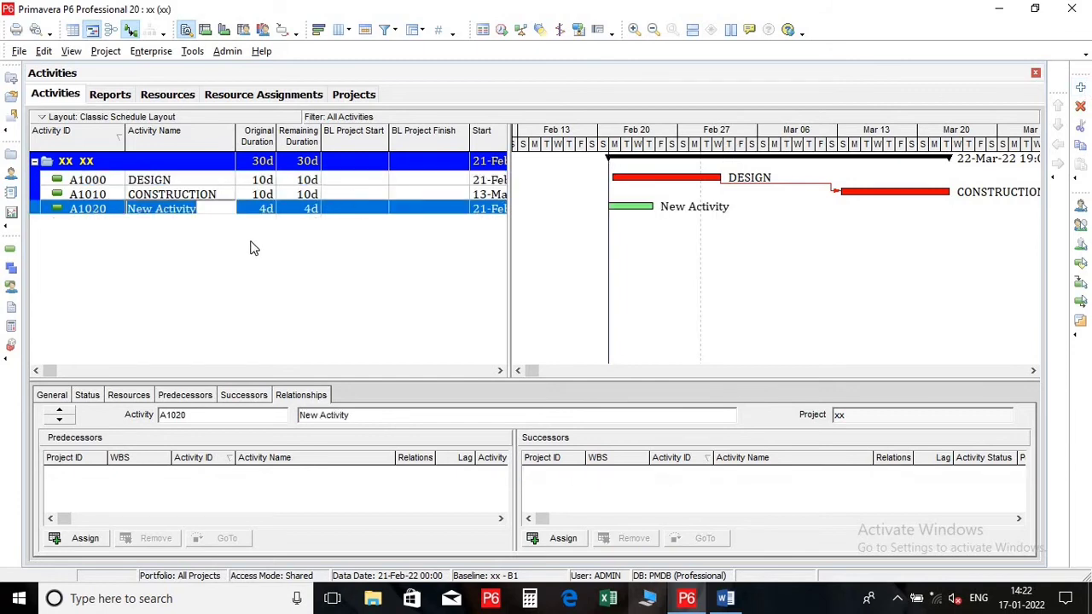
{"action": "type", "text": "APPROVAL"}
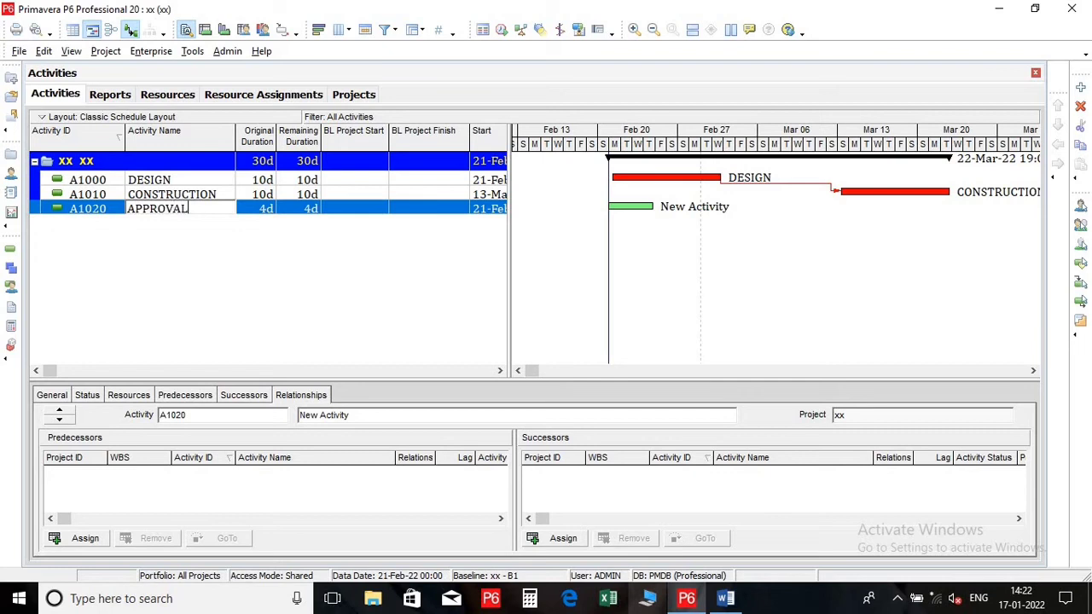
{"action": "type", "text": " OF DESIGN"}
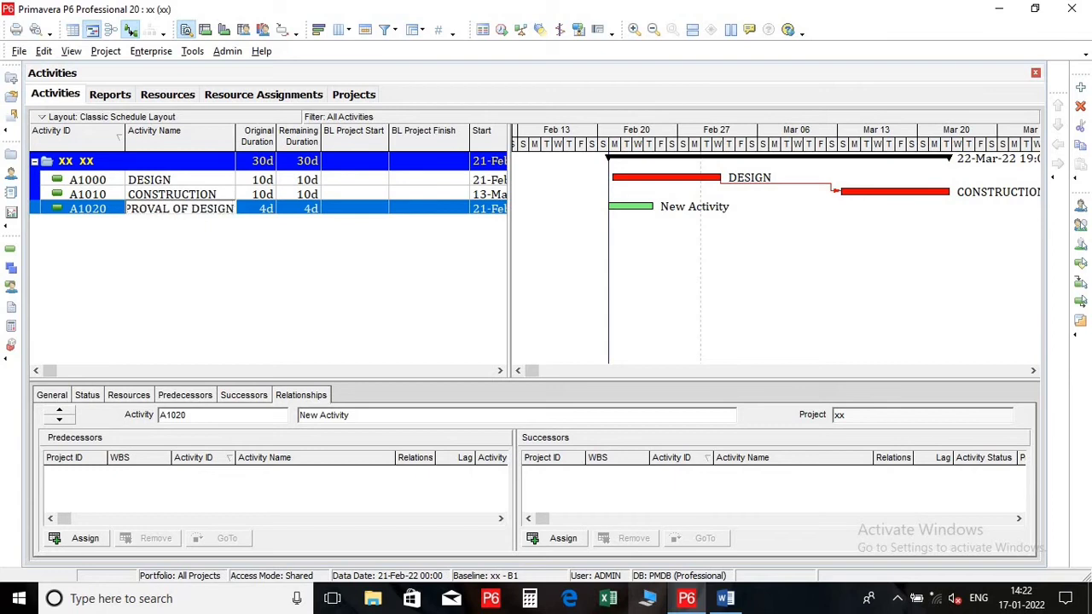
{"action": "key", "text": "Return"}
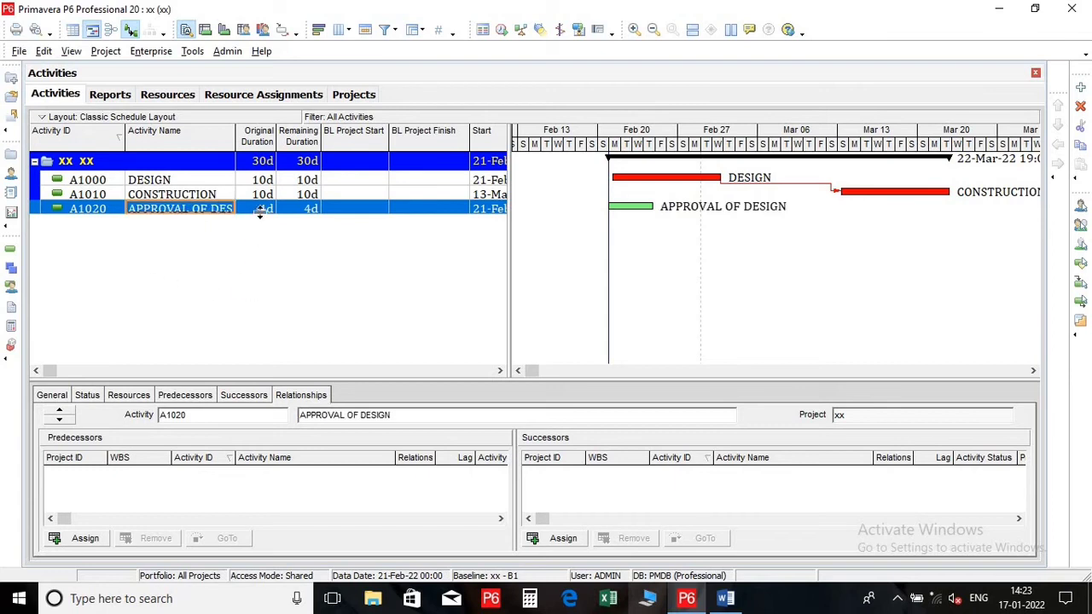
Set the original duration of APPROVAL OF DESIGN to 10 days and widen the Activity Name column to fit its name
{"action": "left_click_drag", "start_coordinate": [239, 149], "coordinate": [250, 150]}
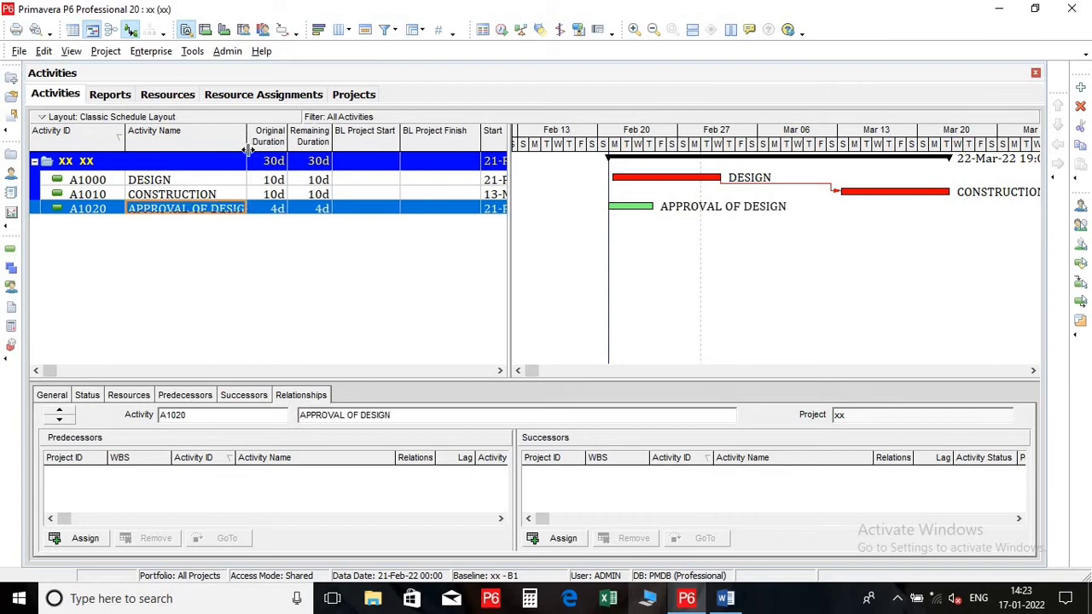
{"action": "left_click", "coordinate": [275, 213]}
{"action": "type", "text": "10"}
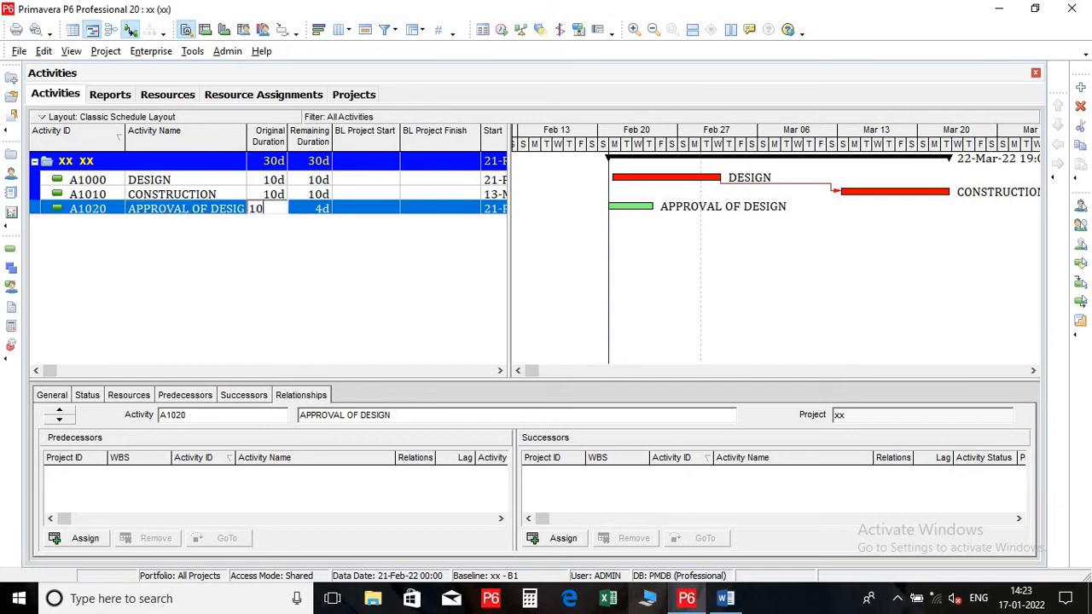
{"action": "key", "text": "Return"}
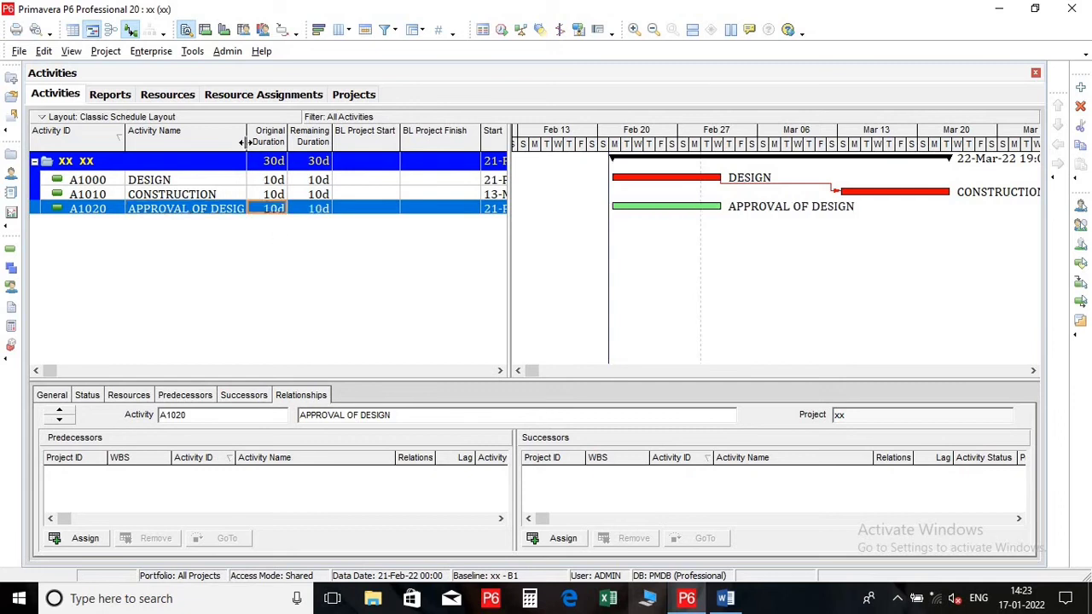
{"action": "left_click_drag", "start_coordinate": [246, 138], "coordinate": [260, 138]}
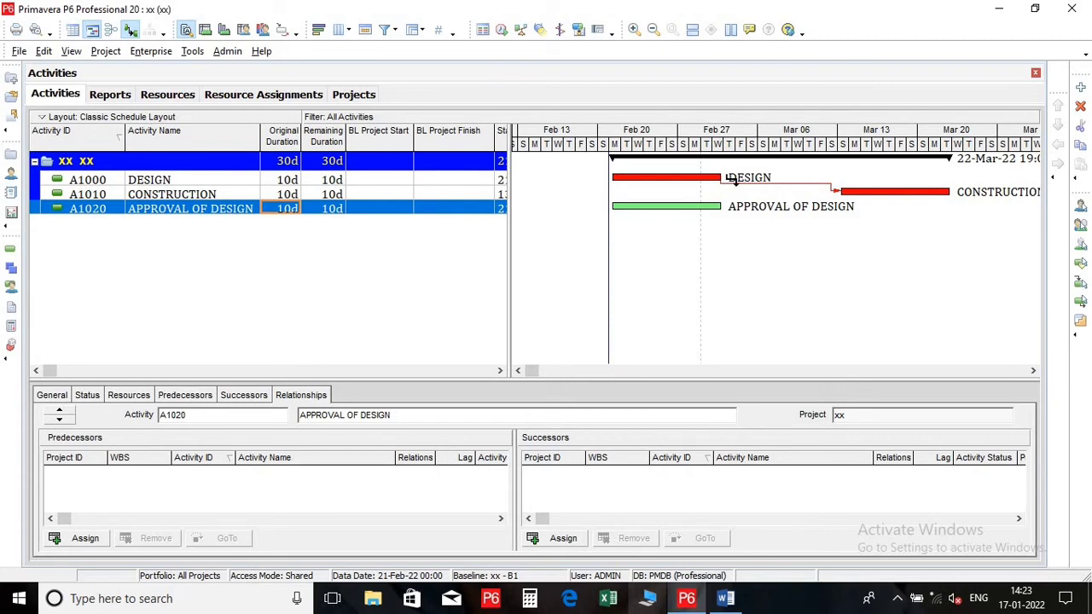
Link DESIGN to APPROVAL OF DESIGN and APPROVAL OF DESIGN to CONSTRUCTION with finish-to-start relationships in the Gantt chart
{"action": "left_click_drag", "start_coordinate": [726, 177], "coordinate": [625, 216]}
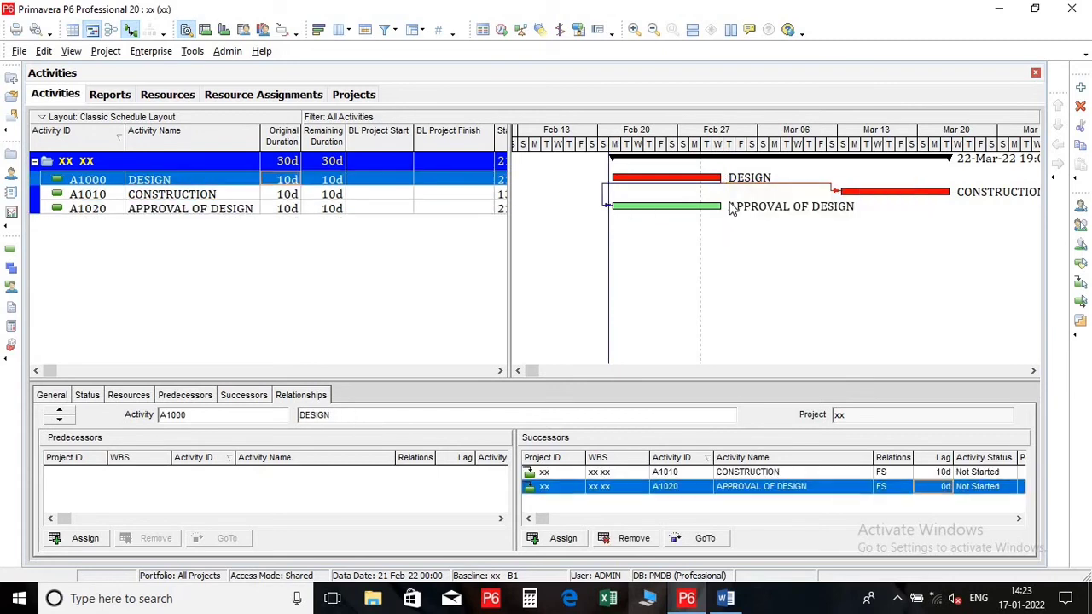
{"action": "left_click", "coordinate": [730, 210]}
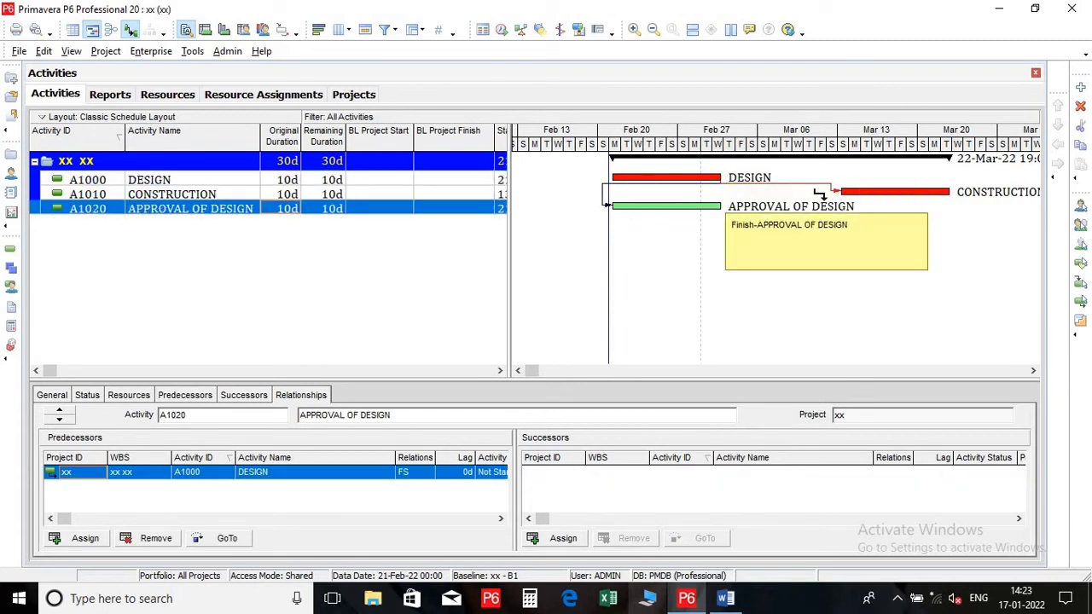
{"action": "left_click_drag", "start_coordinate": [726, 207], "coordinate": [843, 193]}
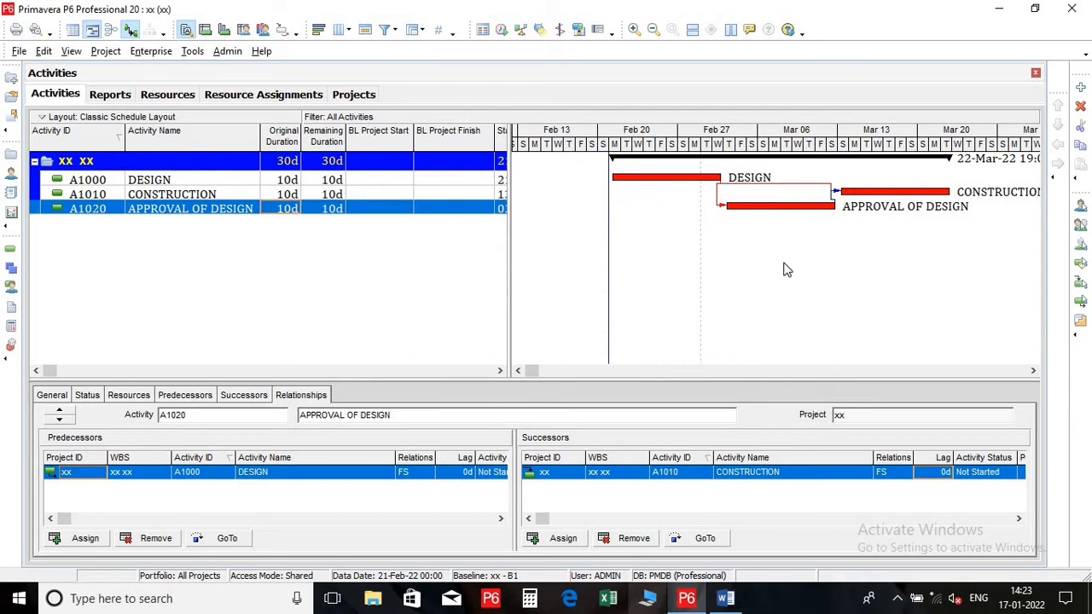
{"action": "left_click", "coordinate": [853, 196]}
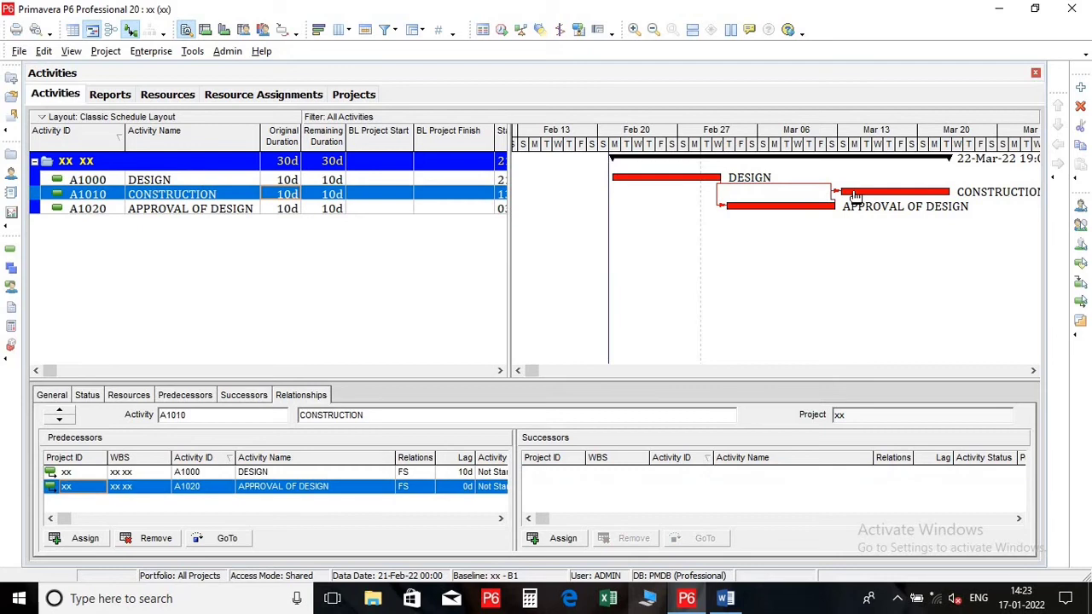
{"action": "left_click", "coordinate": [404, 177]}
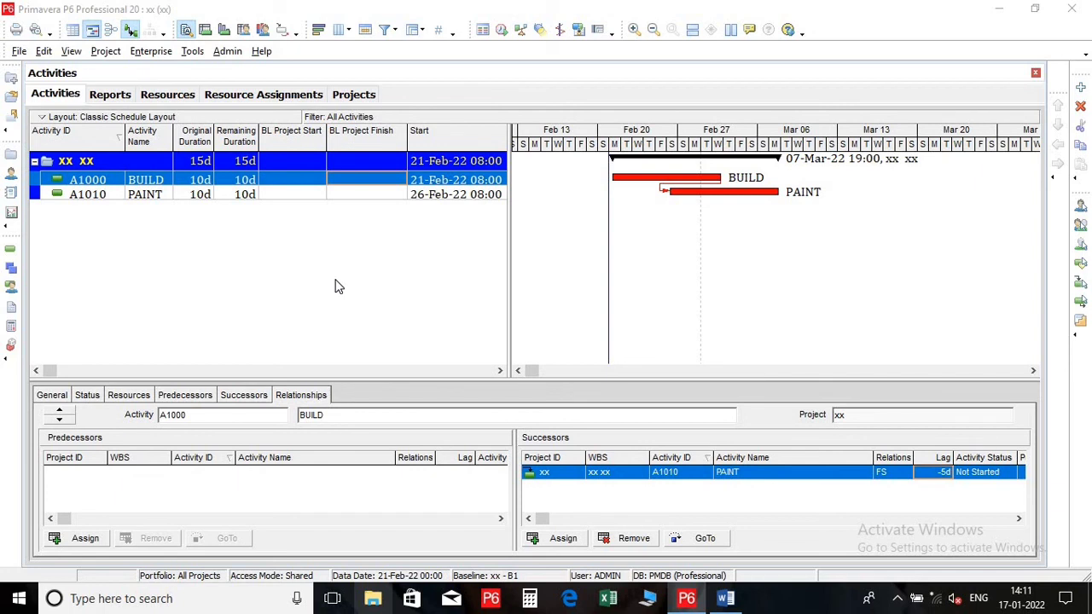
Add two new activities below PAINT and name the first one BUILD 2
{"action": "left_click", "coordinate": [1079, 89]}
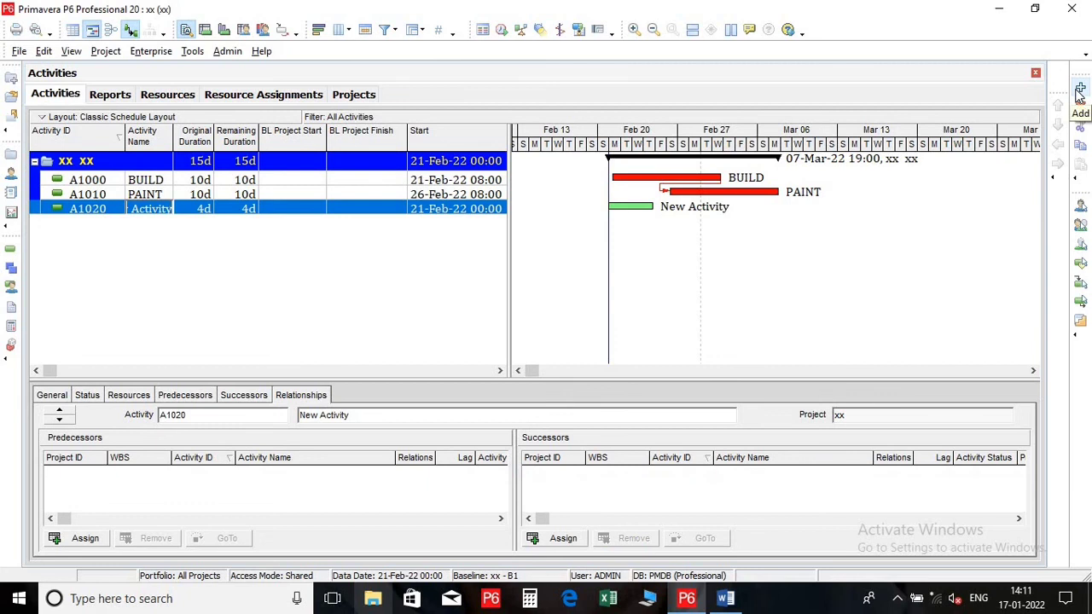
{"action": "left_click", "coordinate": [167, 210]}
{"action": "type", "text": "BUILD 2"}
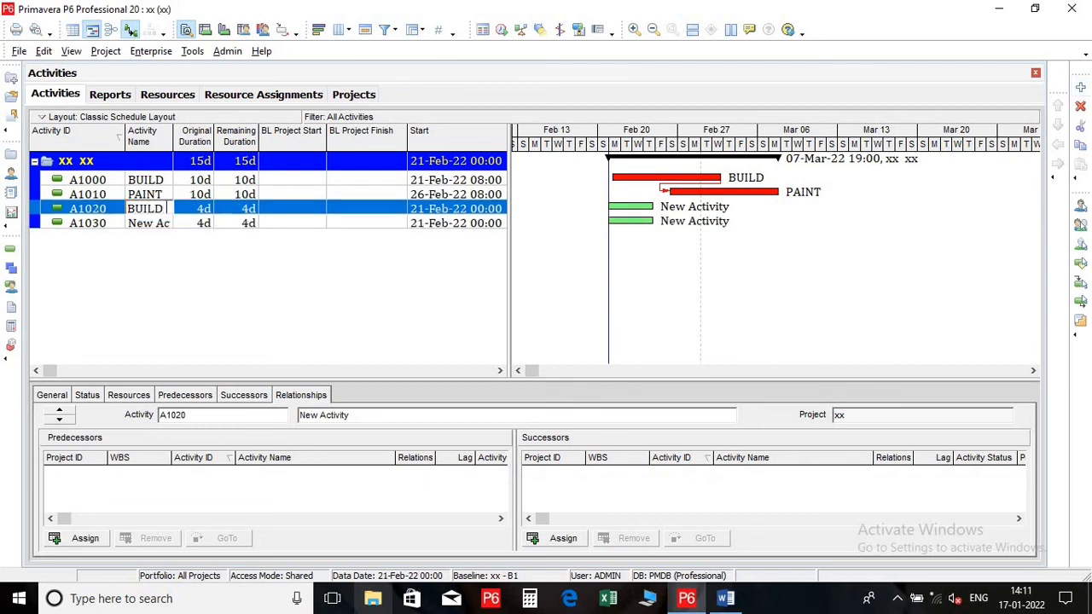
{"action": "key", "text": "Return"}
Rename the PAINT activity as PAINT 1 and the last new activity as PAINT 2
{"action": "left_click", "coordinate": [166, 194]}
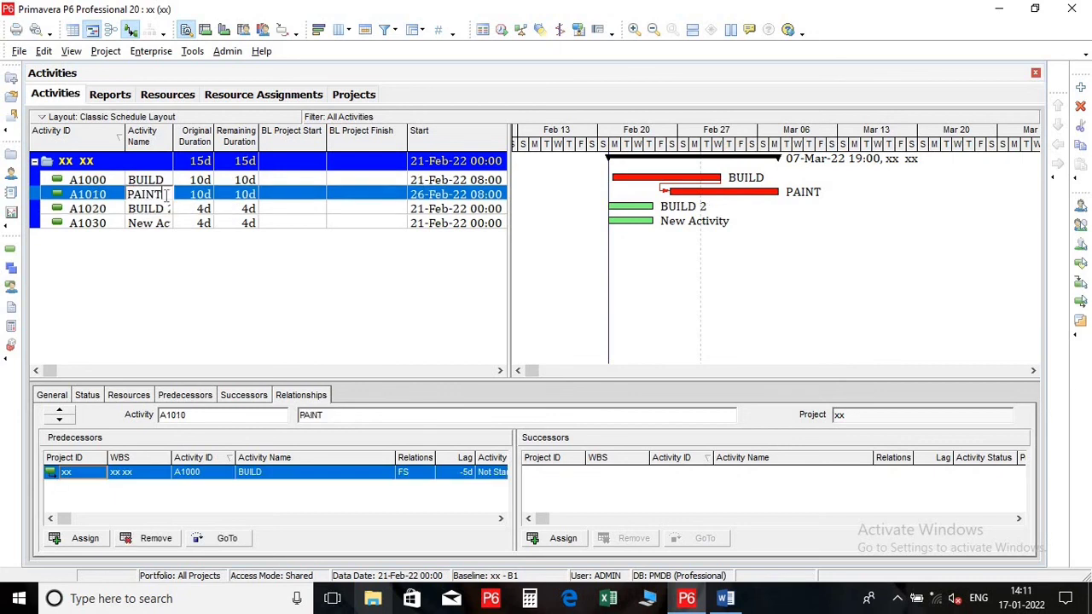
{"action": "key", "text": "Return"}
{"action": "left_click", "coordinate": [166, 224]}
{"action": "type", "text": "PANT"}
{"action": "key", "text": "BackSpace"}
{"action": "key", "text": "BackSpace"}
{"action": "type", "text": "INT 2"}
{"action": "key", "text": "Return"}
Link BUILD to BUILD 2 with a finish-to-start relationship and rename BUILD as BUILD 1
{"action": "left_click_drag", "start_coordinate": [732, 180], "coordinate": [612, 207]}
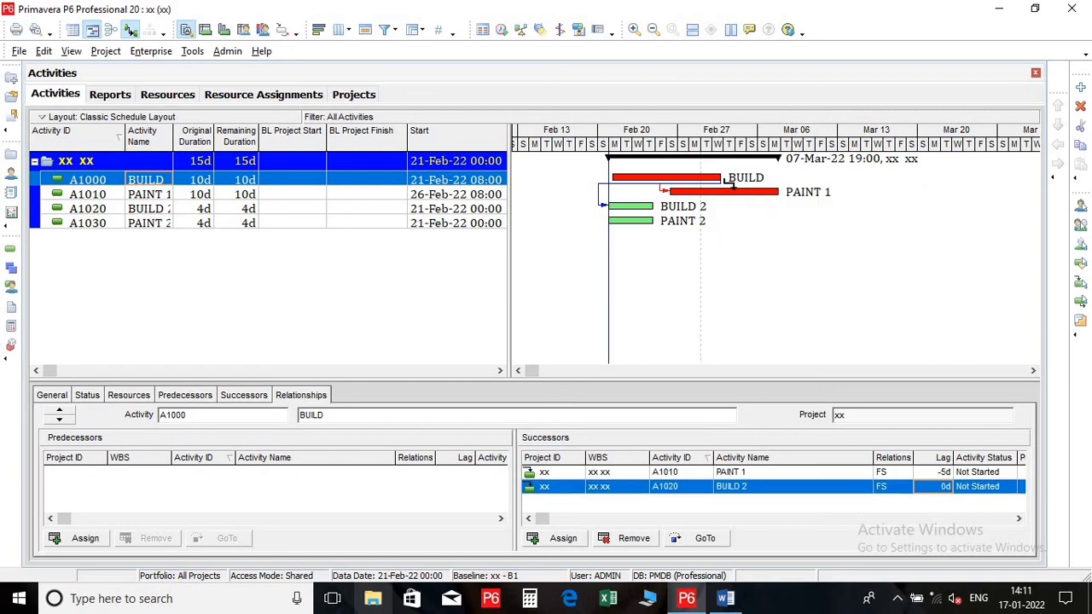
{"action": "left_click_drag", "start_coordinate": [732, 182], "coordinate": [726, 178]}
{"action": "type", "text": "1"}
{"action": "key", "text": "Return"}
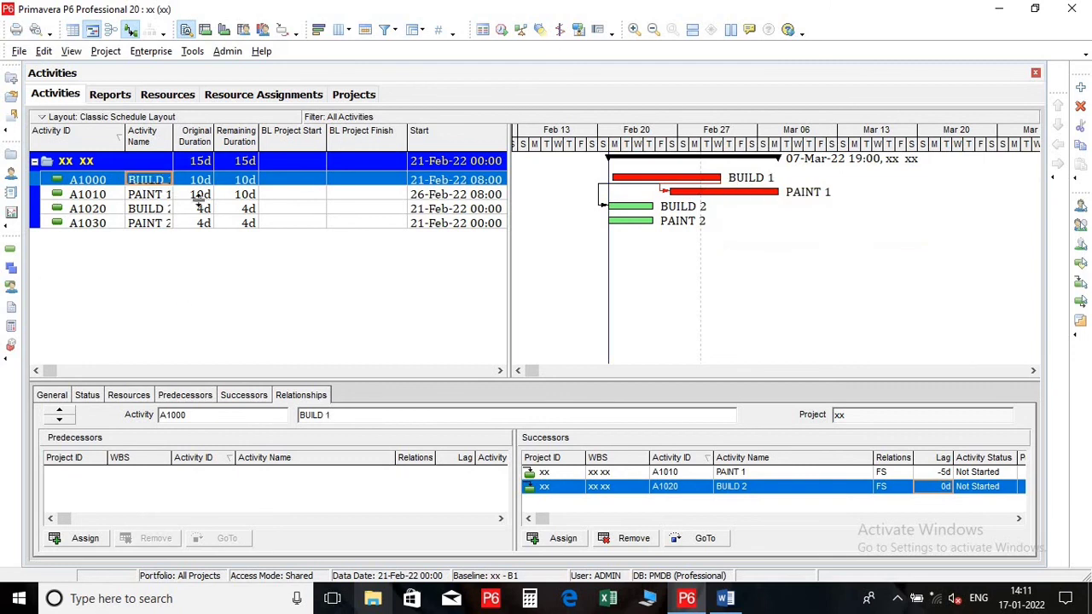
Set the original duration of BUILD 1, PAINT 1, BUILD 2 and PAINT 2 to 5 days each and reschedule the project
{"action": "left_click", "coordinate": [200, 180]}
{"action": "type", "text": "5"}
{"action": "left_click", "coordinate": [203, 198]}
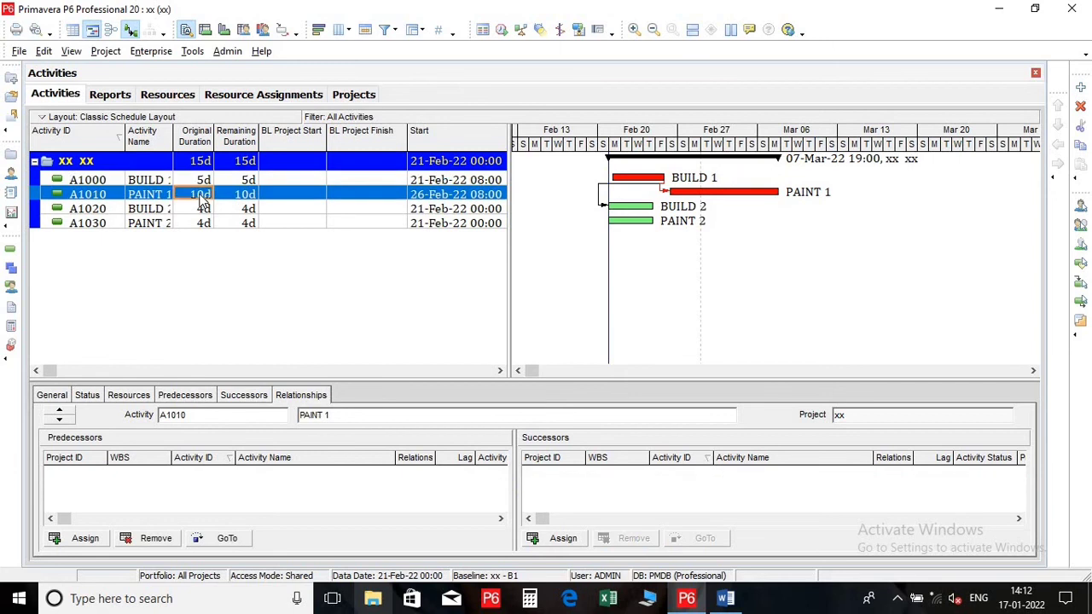
{"action": "type", "text": "5"}
{"action": "left_click", "coordinate": [202, 210]}
{"action": "type", "text": "5"}
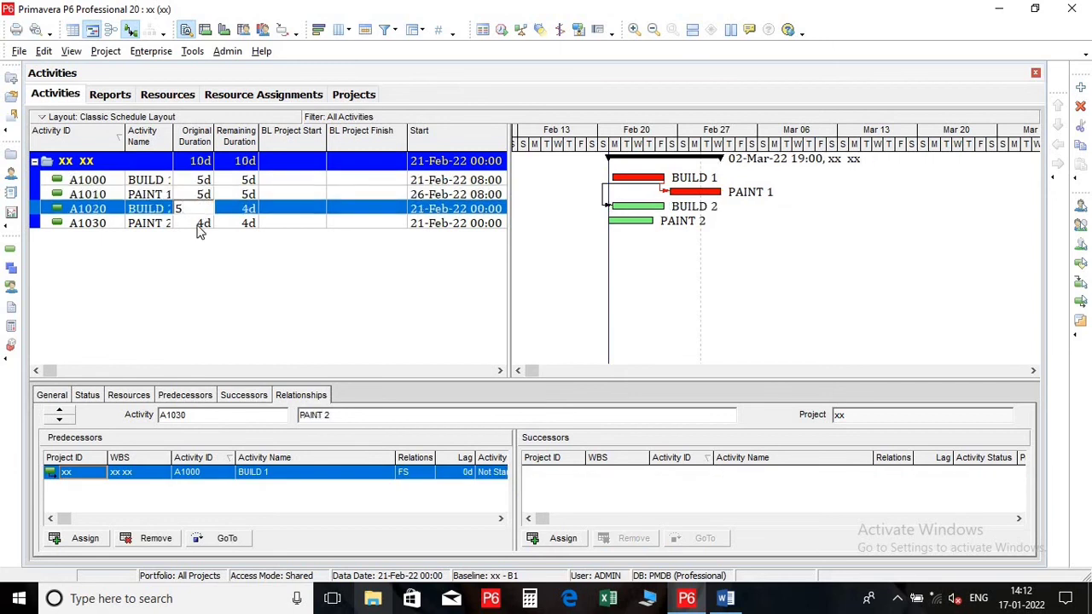
{"action": "left_click", "coordinate": [198, 223]}
{"action": "type", "text": "5"}
{"action": "key", "text": "Return"}
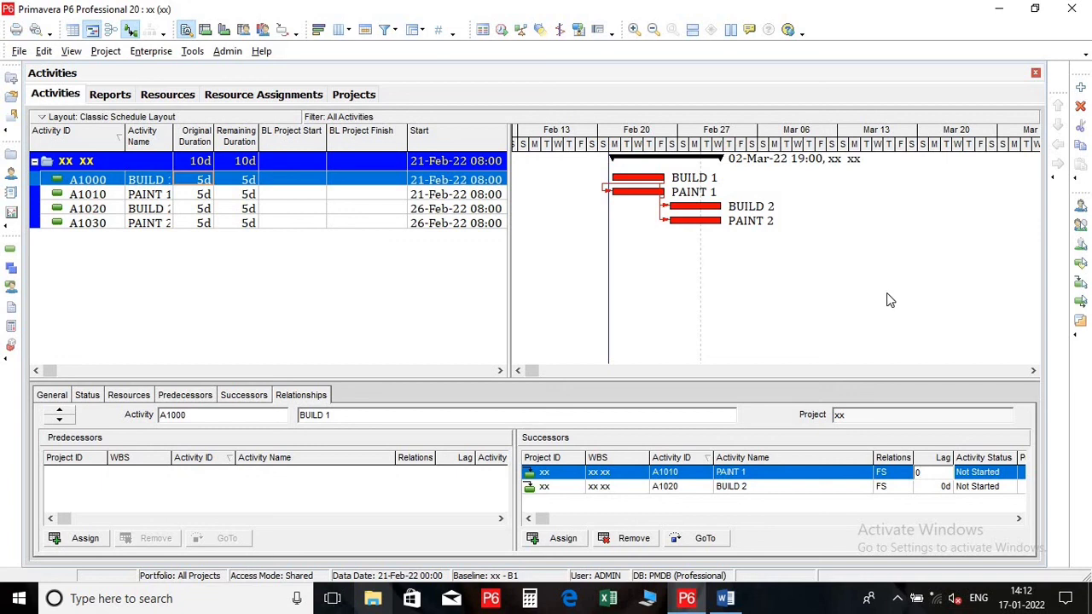
{"action": "left_click", "coordinate": [888, 300]}
{"action": "key", "text": "F9"}
{"action": "key", "text": "Return"}
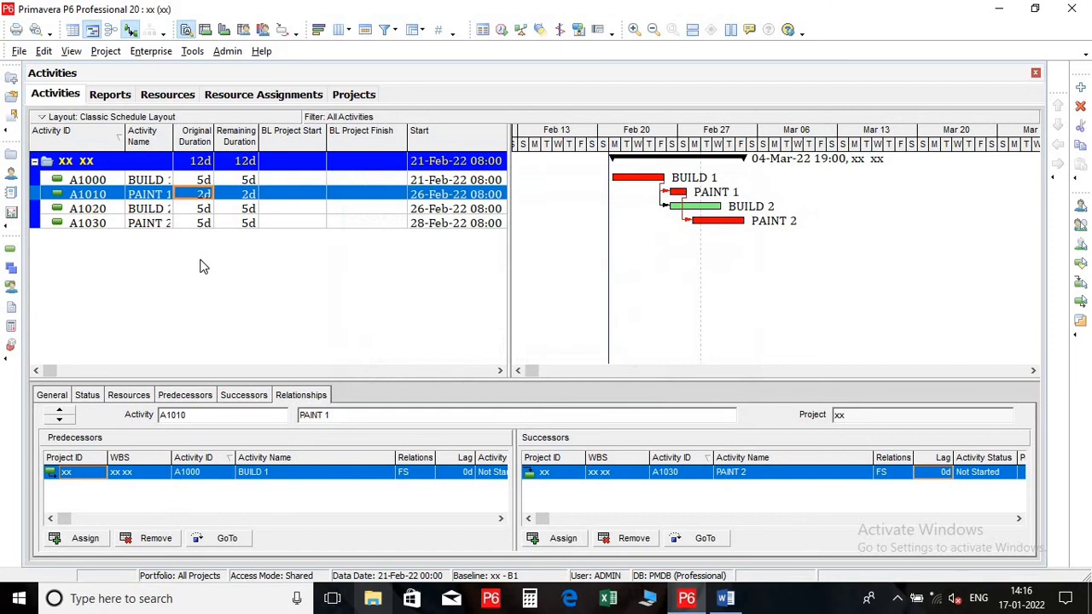
Set the original duration of BUILD 2 to 10 days and reschedule the project
{"action": "left_click", "coordinate": [713, 208]}
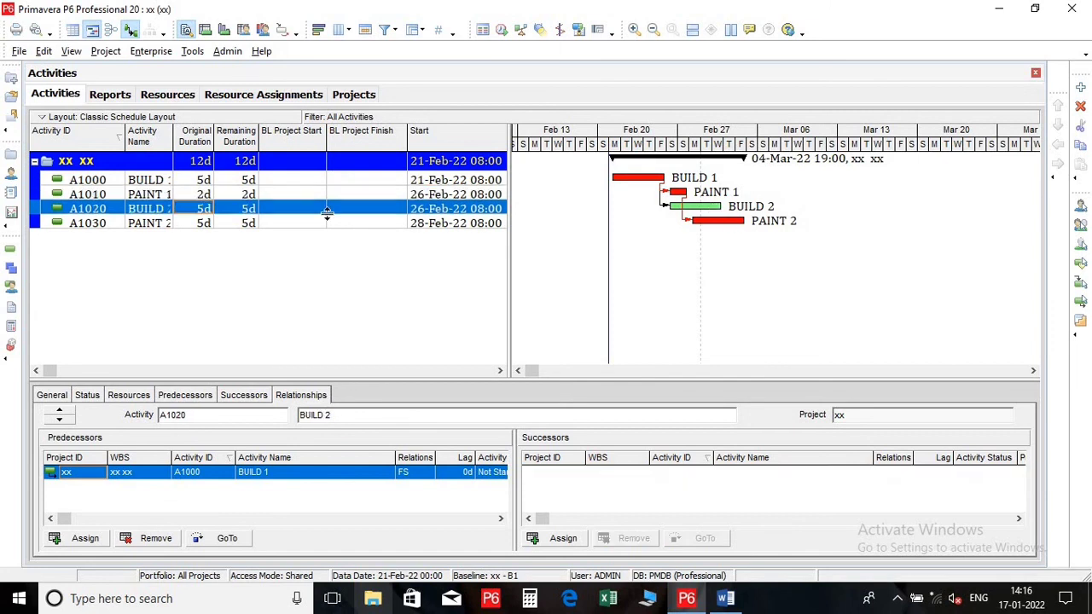
{"action": "left_click", "coordinate": [203, 208]}
{"action": "type", "text": "10"}
{"action": "key", "text": "Return"}
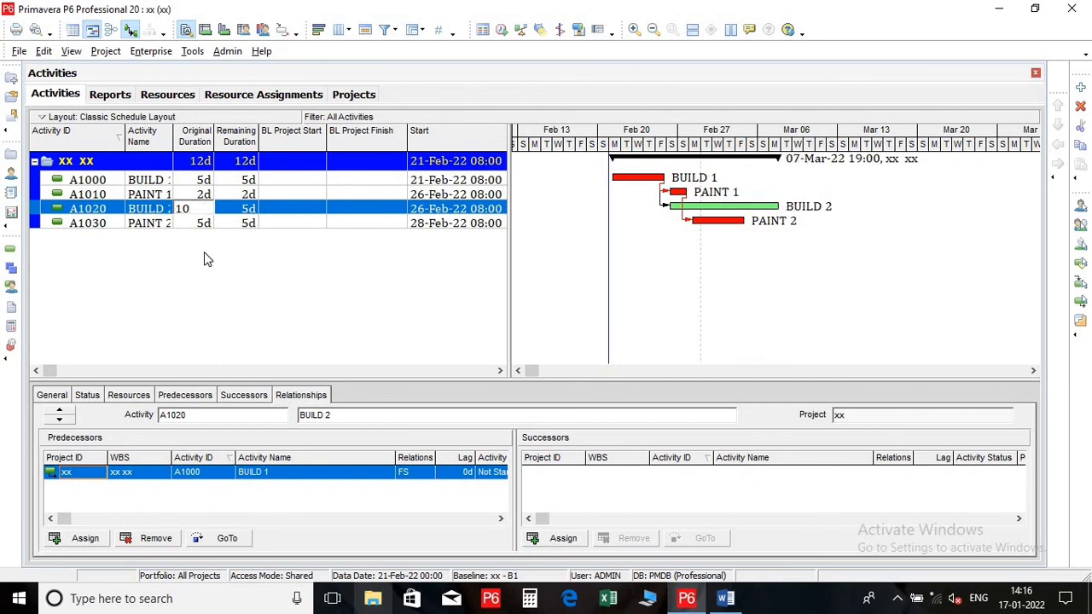
{"action": "key", "text": "F9"}
{"action": "key", "text": "Return"}
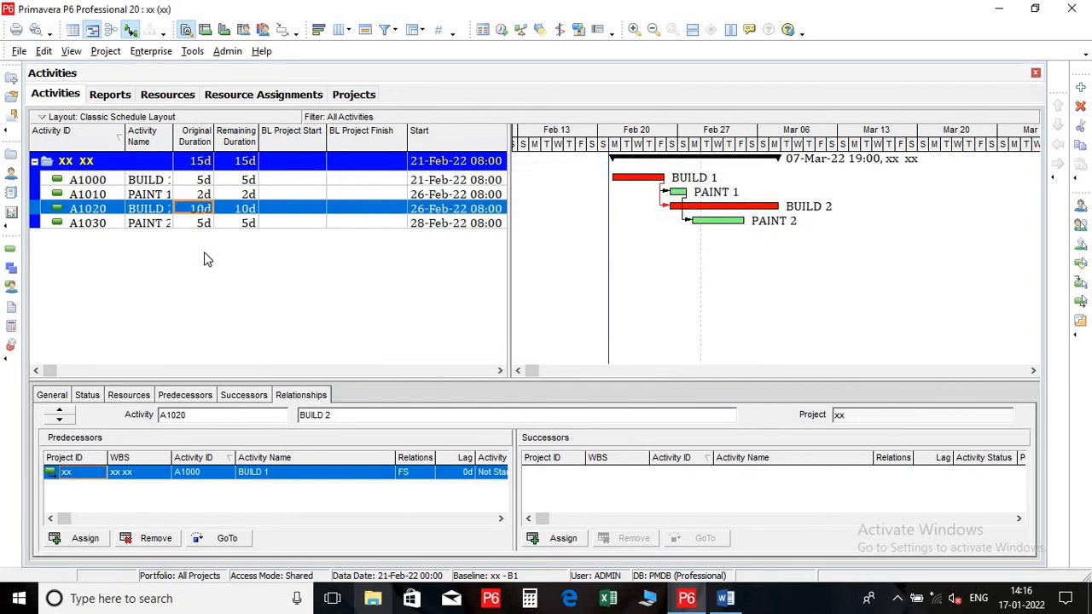